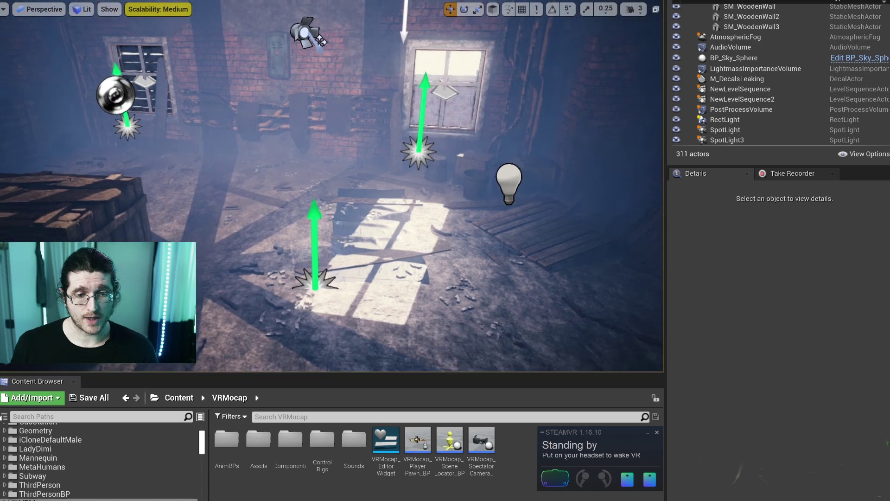
# - Place VRMocap_PlayerPawn_BP on the floor of the level and set its Auto Possess Player to Player 0
pyautogui.moveTo(418, 440); pyautogui.dragTo(225, 281)
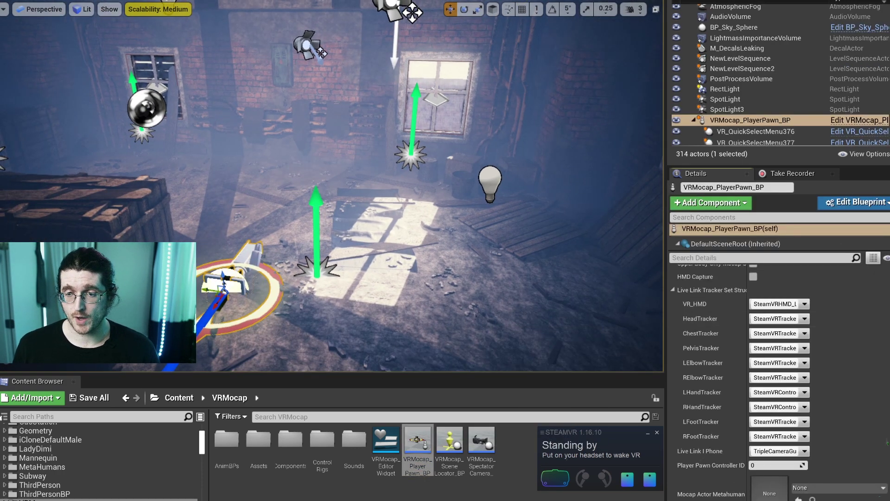
pyautogui.click(760, 258)
pyautogui.write('aut')
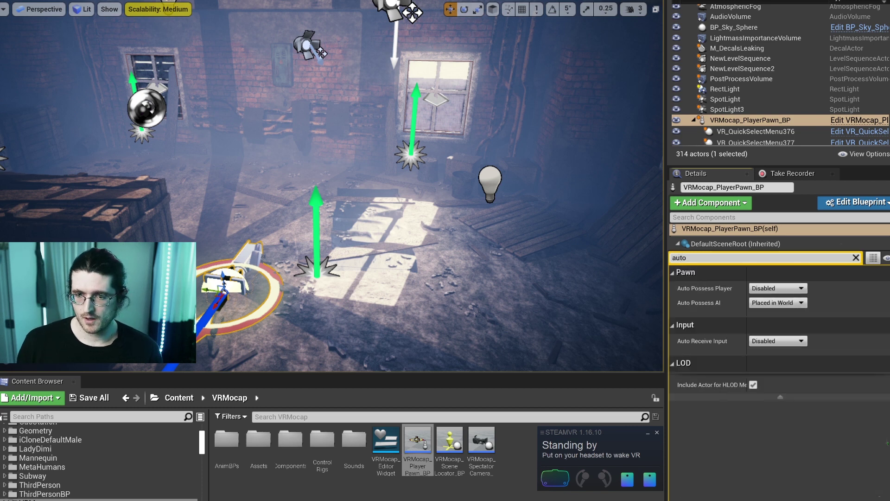
pyautogui.write('o')
pyautogui.click(778, 288)
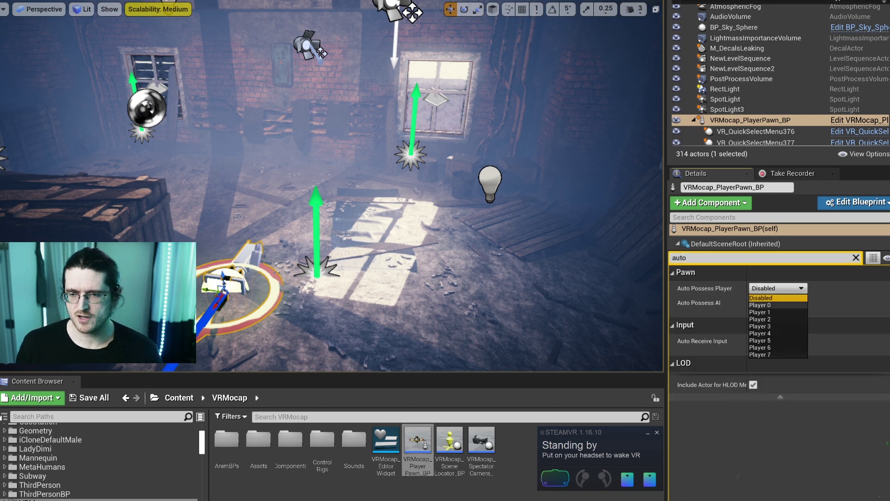
pyautogui.click(761, 305)
pyautogui.click(856, 258)
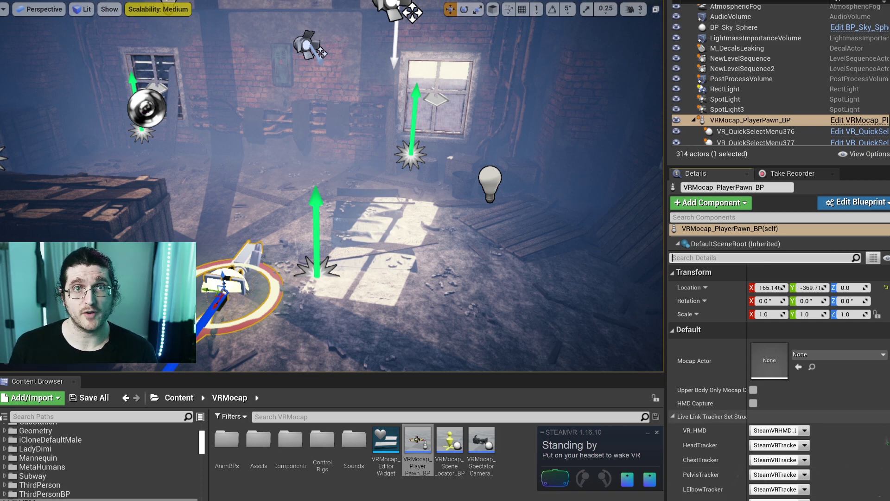
# - Open the project's plugin list and search it for "live"
pyautogui.scroll(-5, 779, 371)
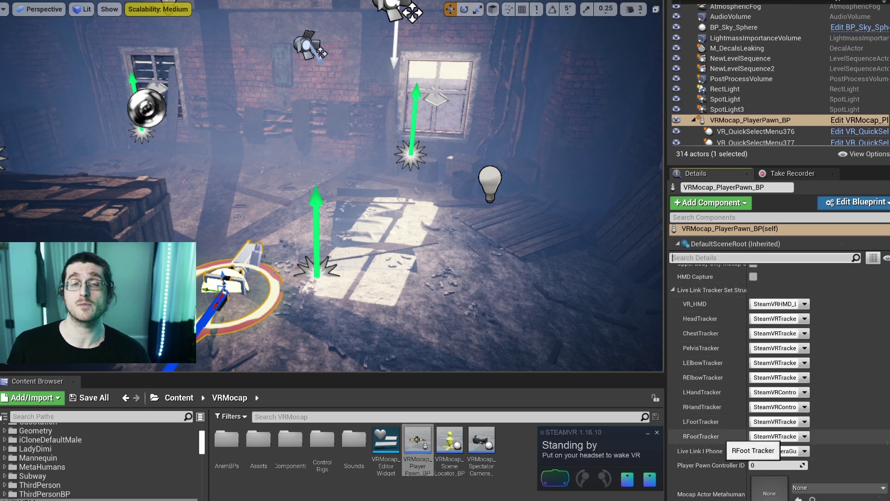
pyautogui.click(272, 1)
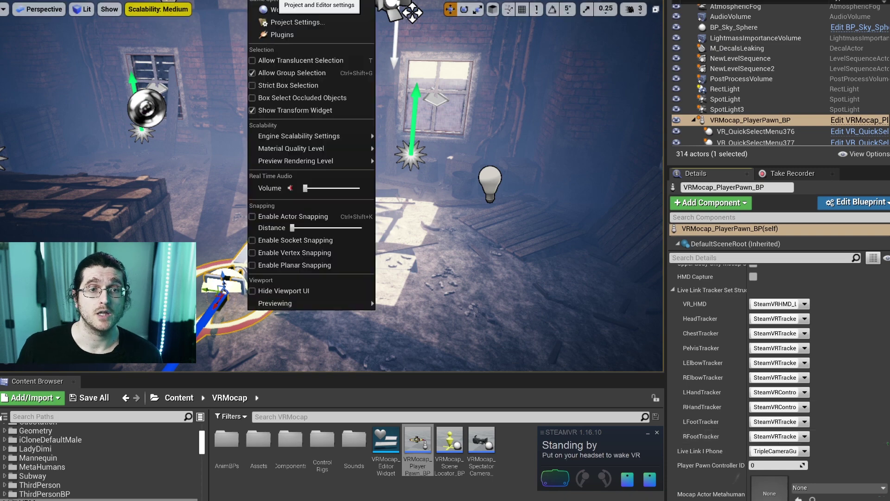
pyautogui.click(282, 34)
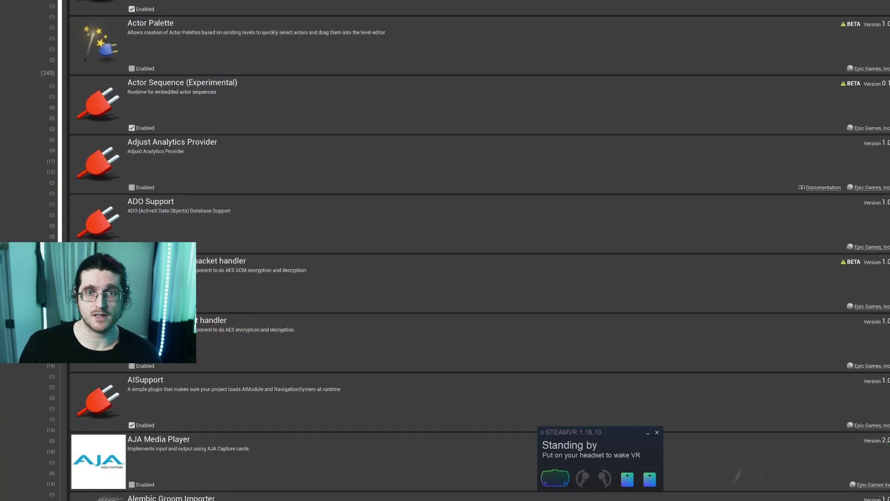
pyautogui.write('live')
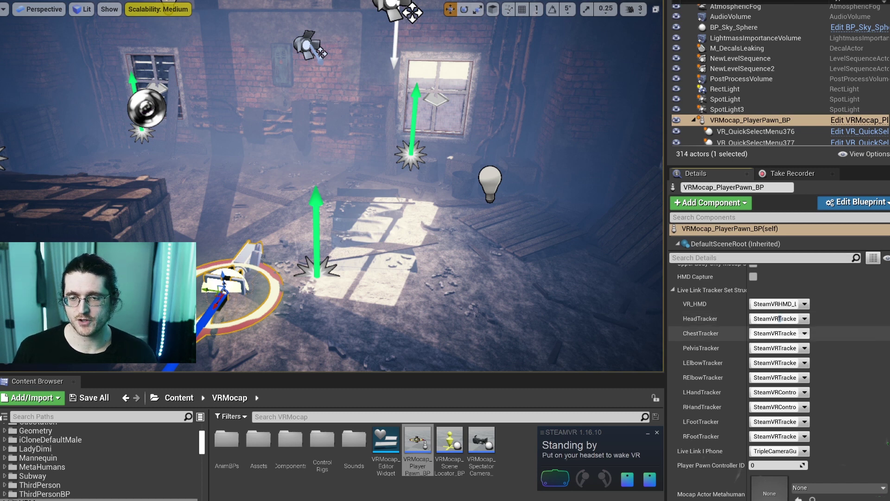
# - Set the player pawn's ChestTracker to the SteamVR tracker LHR-4ABFF9C1 and enable Debug Strings Hud On
pyautogui.click(780, 333)
pyautogui.click(788, 355)
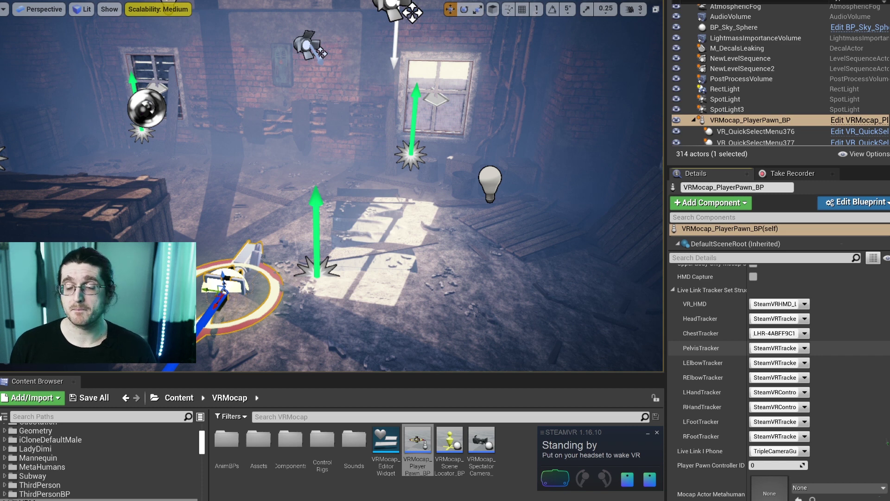
pyautogui.scroll(-1, 710, 333)
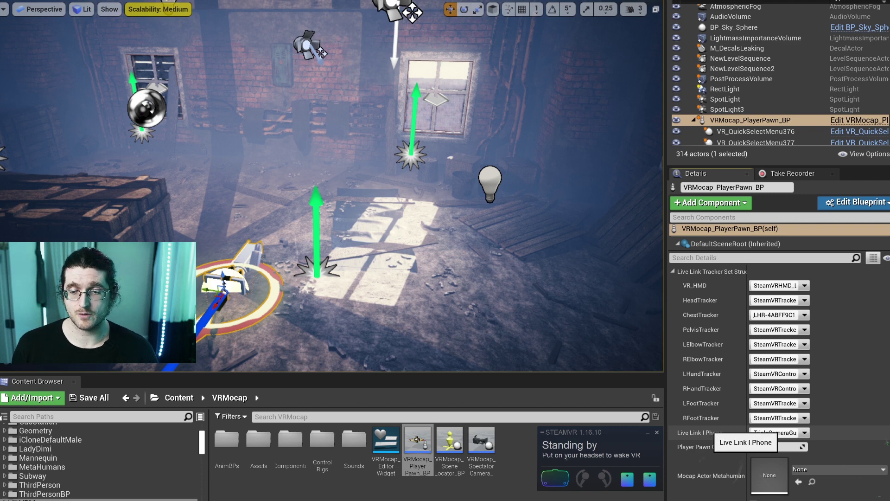
pyautogui.scroll(4, 709, 427)
pyautogui.scroll(2, 709, 427)
pyautogui.scroll(-7, 710, 417)
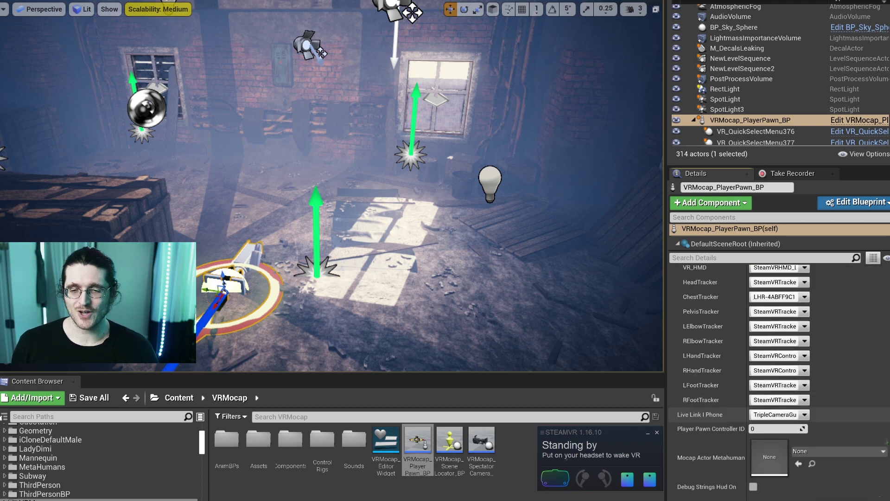
pyautogui.click(753, 486)
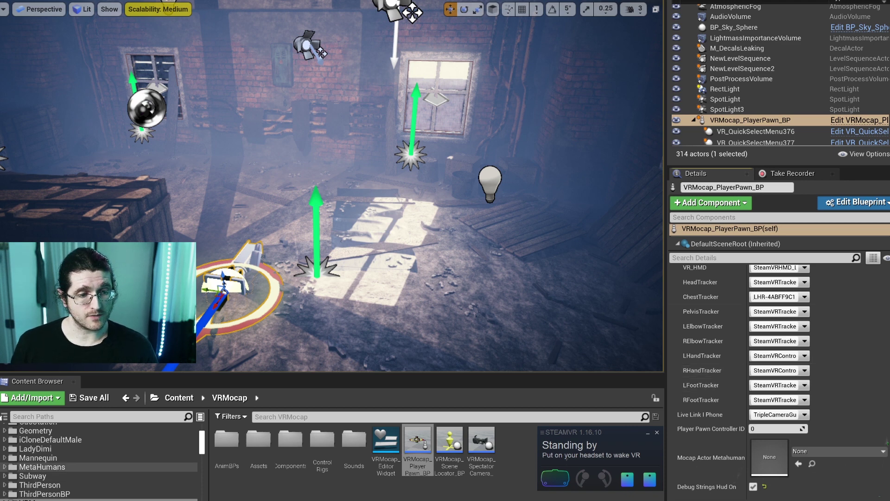
# - Place the BP_Jimbo character from the MetaHumans/Jimbo folder on the sunlit floor in the middle of the room
pyautogui.click(42, 467)
pyautogui.doubleClick(290, 439)
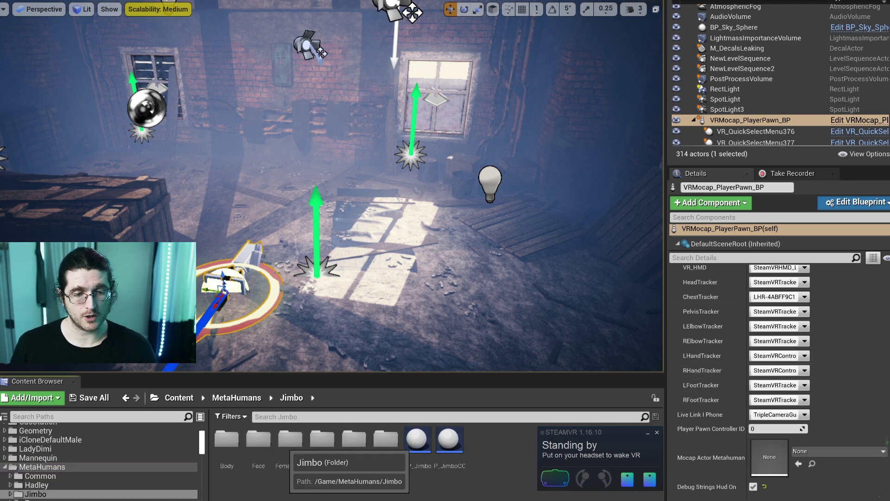
pyautogui.moveTo(417, 440); pyautogui.dragTo(387, 238)
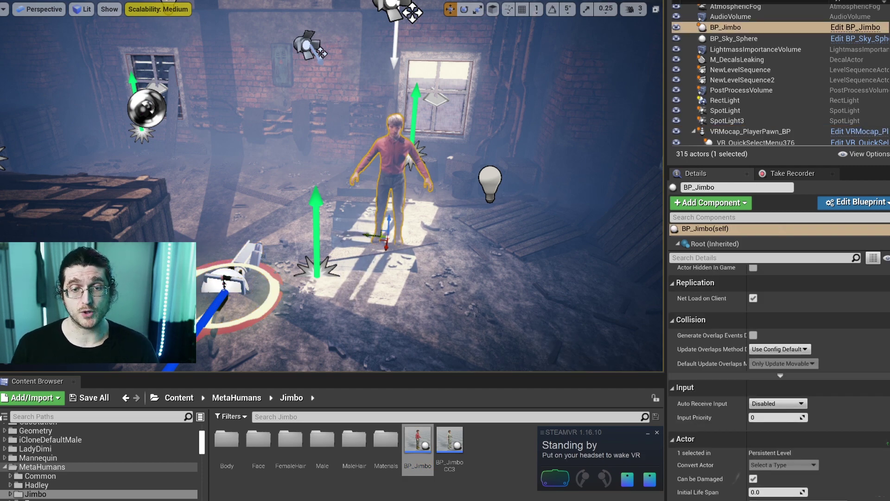
pyautogui.press('w')
pyautogui.moveTo(387, 239); pyautogui.dragTo(394, 297, button='right')
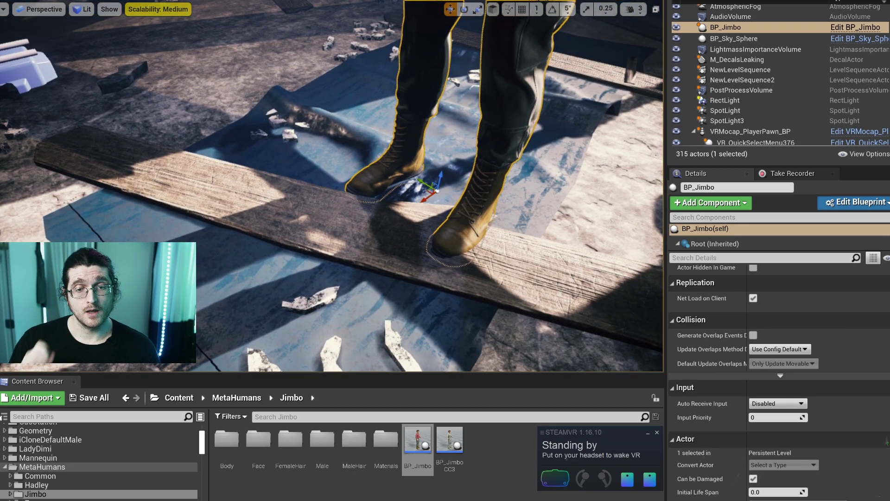
# - Check the mocap settings of BP_Jimbo's MocapActor_Component, leaving Is Mocap Target enabled and the Mocap Actor Rig Enum on Metahuman
pyautogui.press('f')
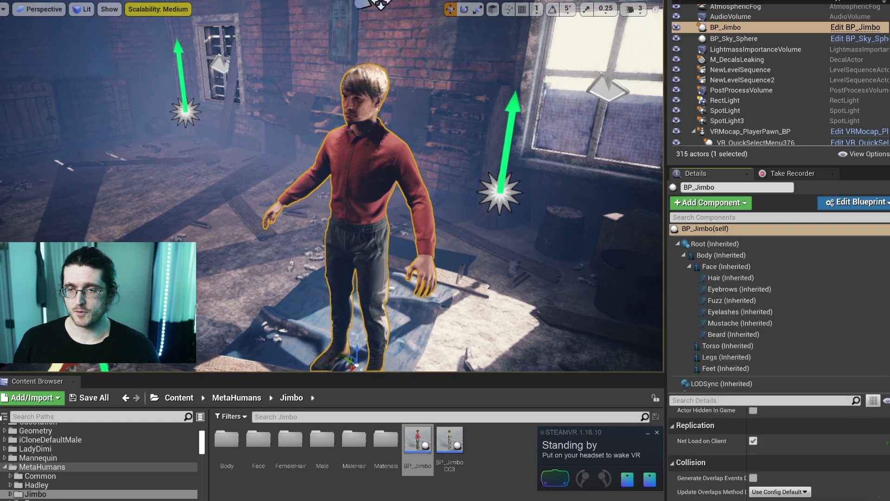
pyautogui.scroll(-1, 788, 368)
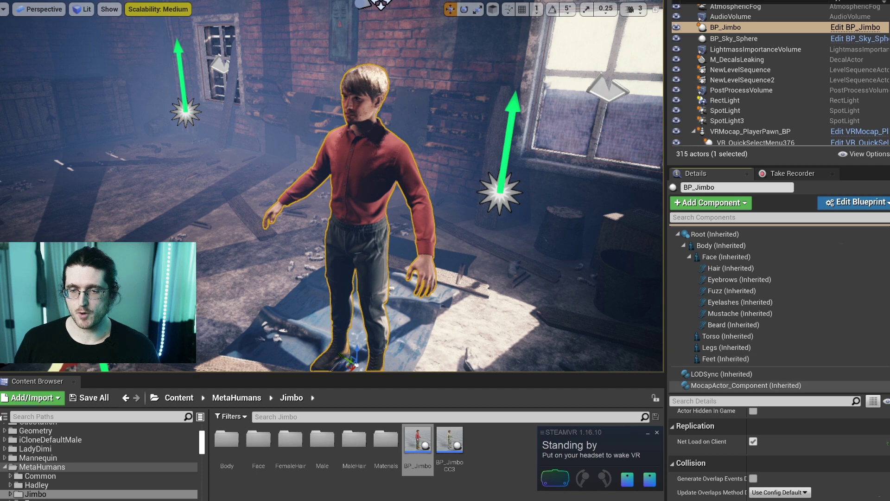
pyautogui.click(742, 385)
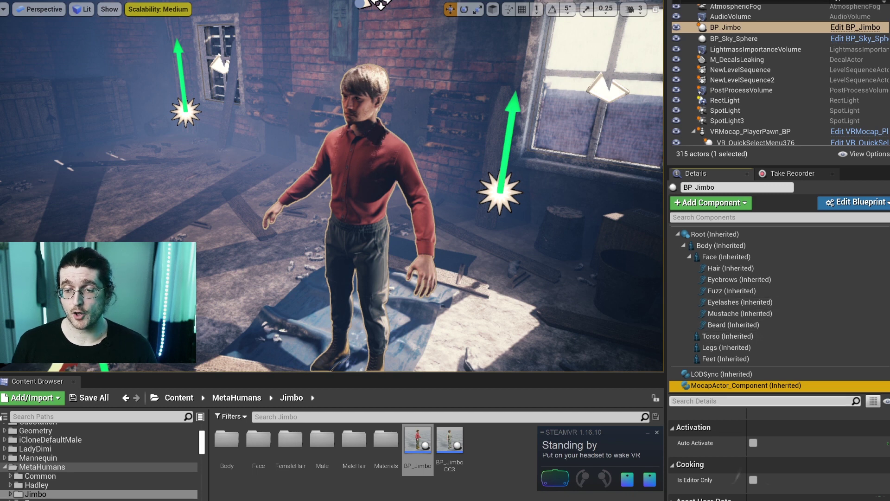
pyautogui.moveTo(760, 394); pyautogui.dragTo(760, 290)
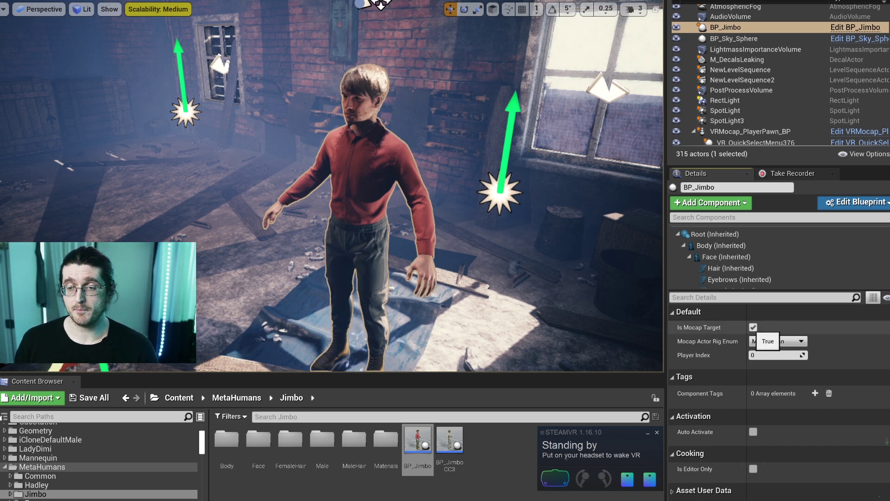
pyautogui.click(753, 327)
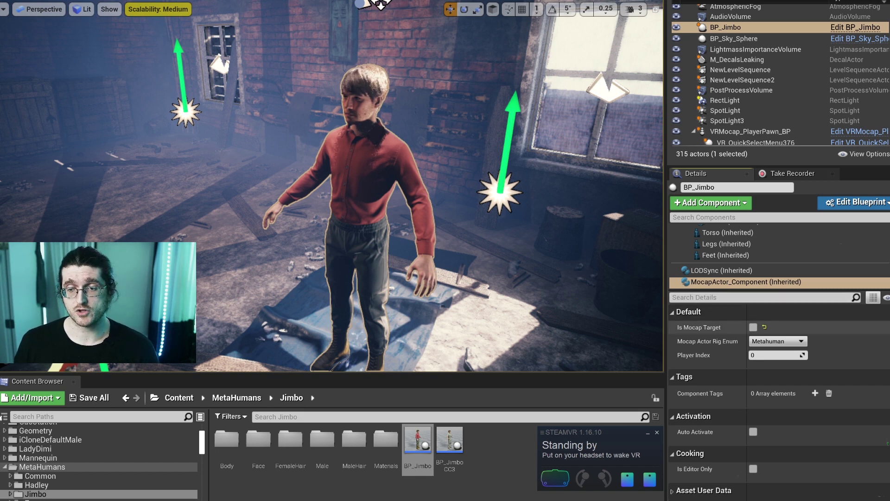
pyautogui.click(753, 327)
pyautogui.click(778, 341)
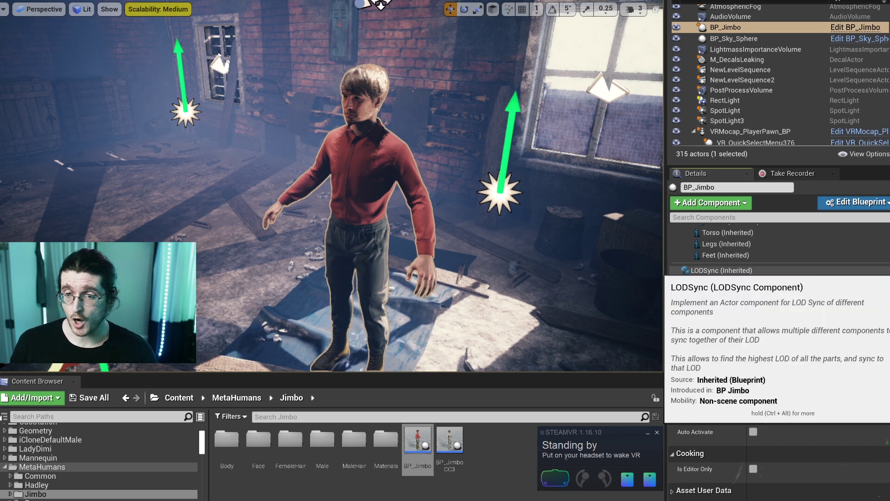
pyautogui.click(779, 357)
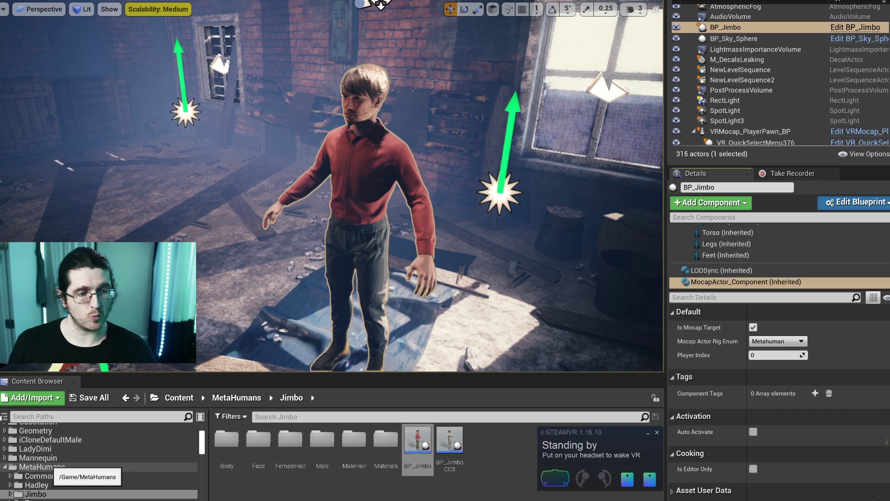
# - Place VRMocap_SpectatorCamera_BP from the VRMocap folder on the floor near the player pawn
pyautogui.scroll(-5, 70, 464)
pyautogui.click(35, 467)
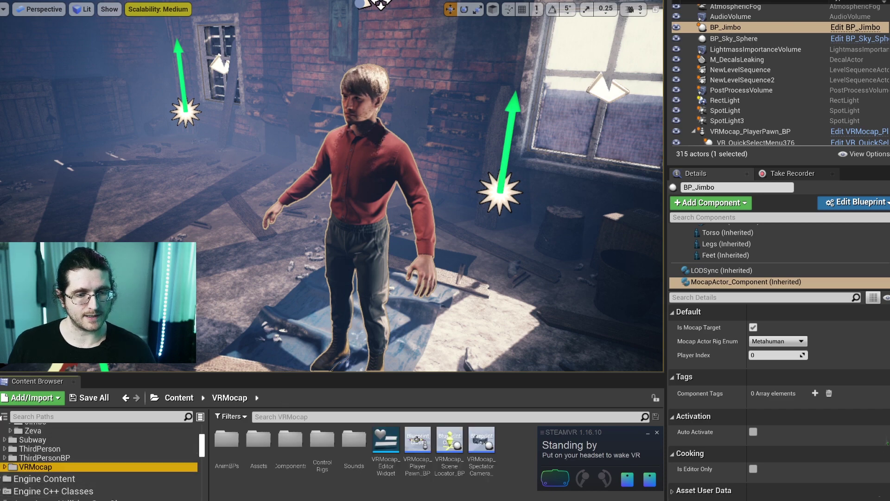
pyautogui.click(481, 441)
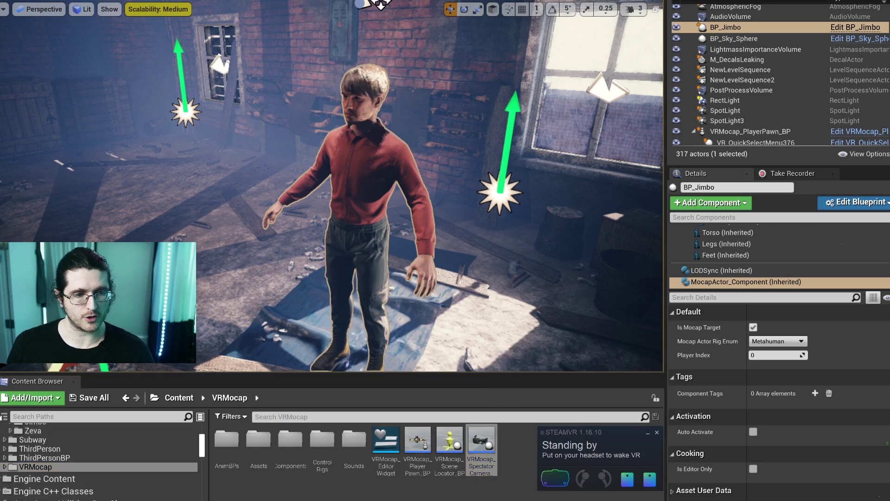
pyautogui.click(125, 306)
pyautogui.moveTo(125, 306); pyautogui.dragTo(114, 332, button='right')
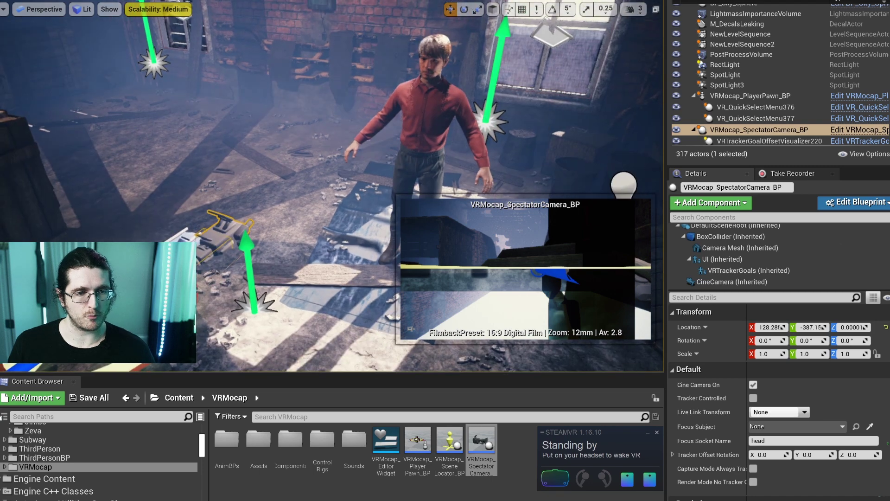
# - Raise the spectator camera to about 132 on Z and rotate it to about -13° on Y and -128.6° on Z, framing the character
pyautogui.moveTo(131, 259); pyautogui.dragTo(111, 95)
pyautogui.press('e')
pyautogui.moveTo(115, 131); pyautogui.dragTo(174, 132)
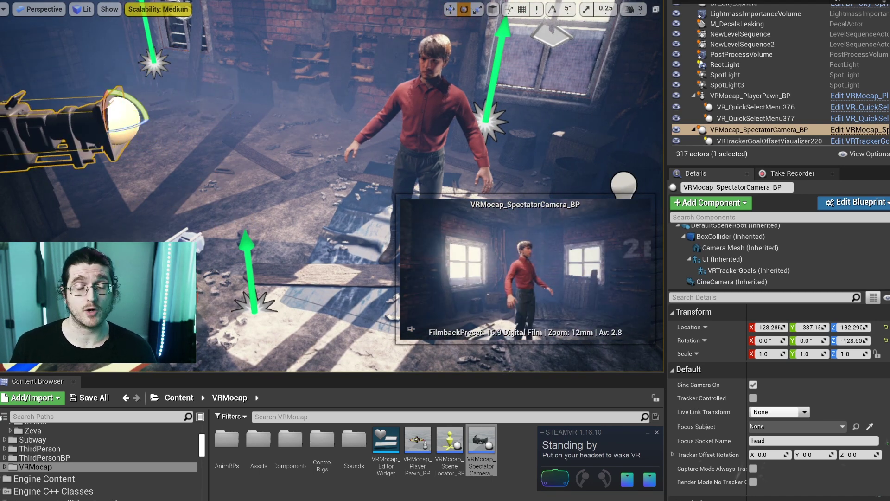
pyautogui.moveTo(141, 100); pyautogui.dragTo(148, 113)
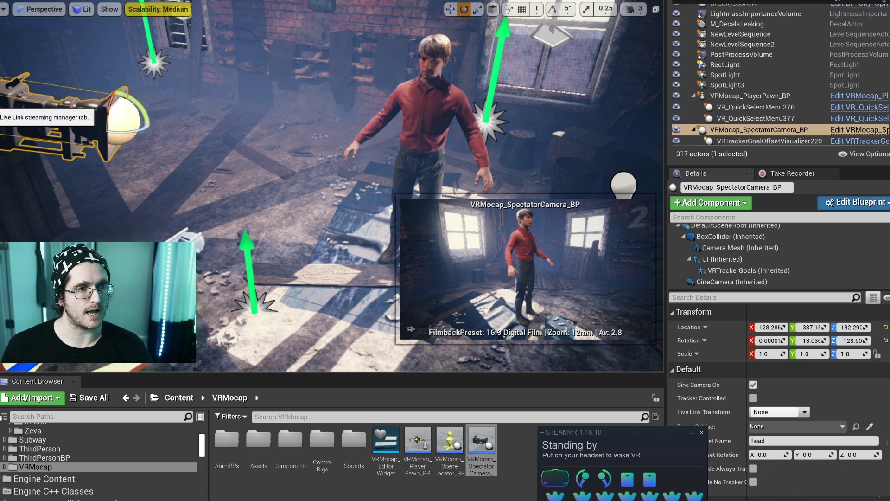
# - Add a LiveLinkXR source in Live Link with trackers, controllers and HMDs tracked at a local update rate of 60
pyautogui.click(0, 103)
pyautogui.click(60, 49)
pyautogui.moveTo(69, 98)
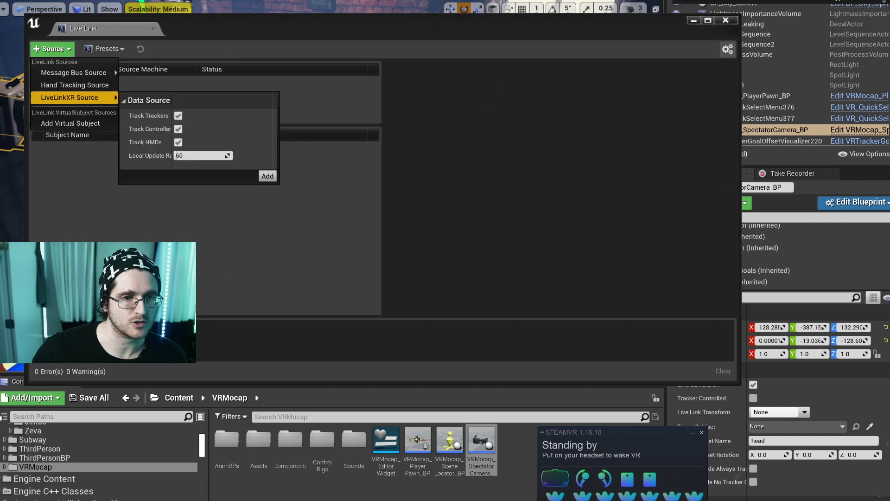
pyautogui.click(267, 176)
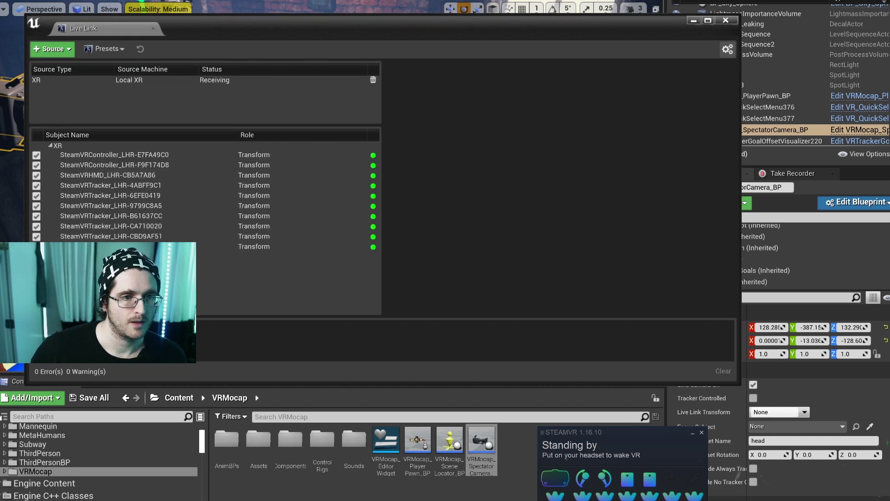
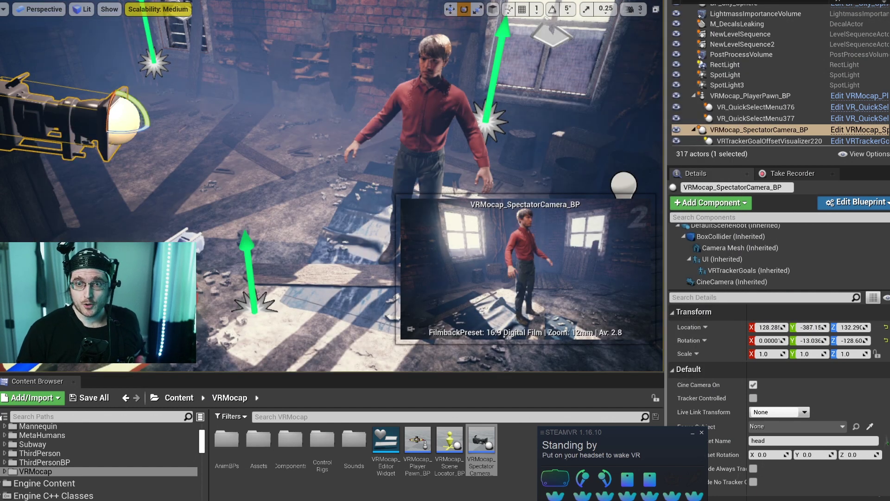
# - Play the level in the selected viewport to try the VR mocap setup through the spectator camera
pyautogui.click(660, 1)
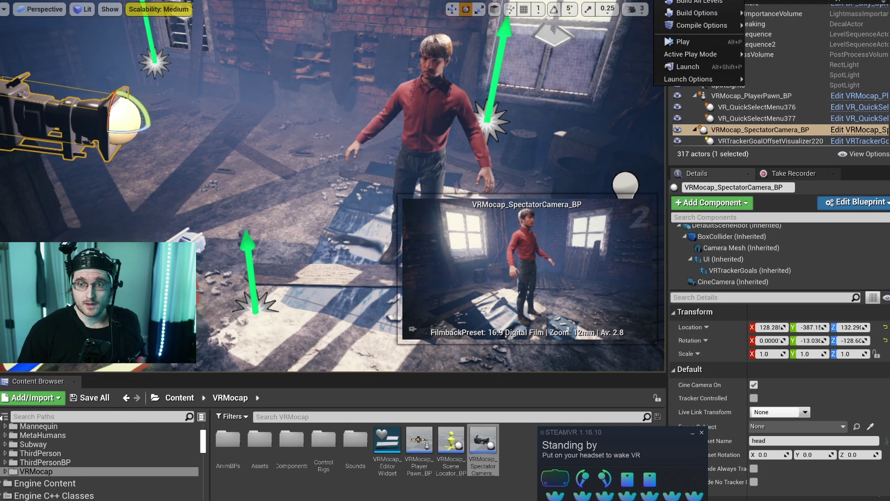
pyautogui.moveTo(692, 55)
pyautogui.click(796, 63)
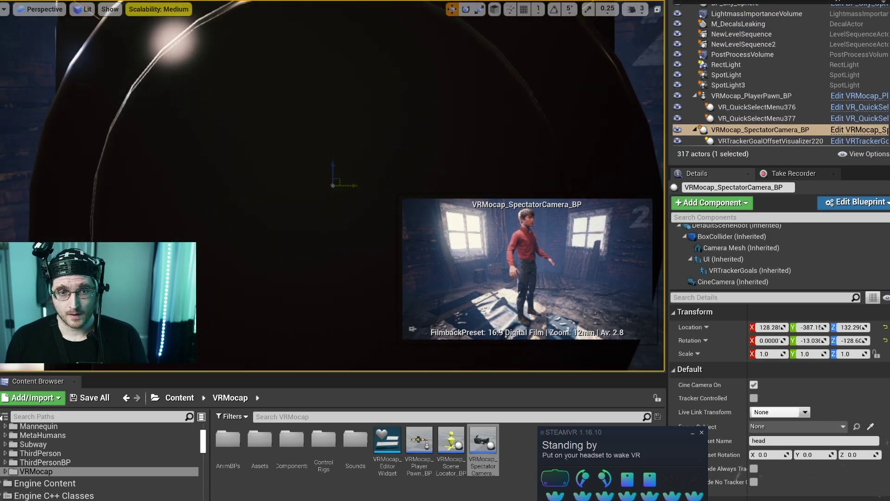
# - Set the Focus Subject of VRMocap_SpectatorCamera_BP to BP_Jimbo, keeping head as the focus socket
pyautogui.moveTo(333, 186); pyautogui.dragTo(253, 211, button='right')
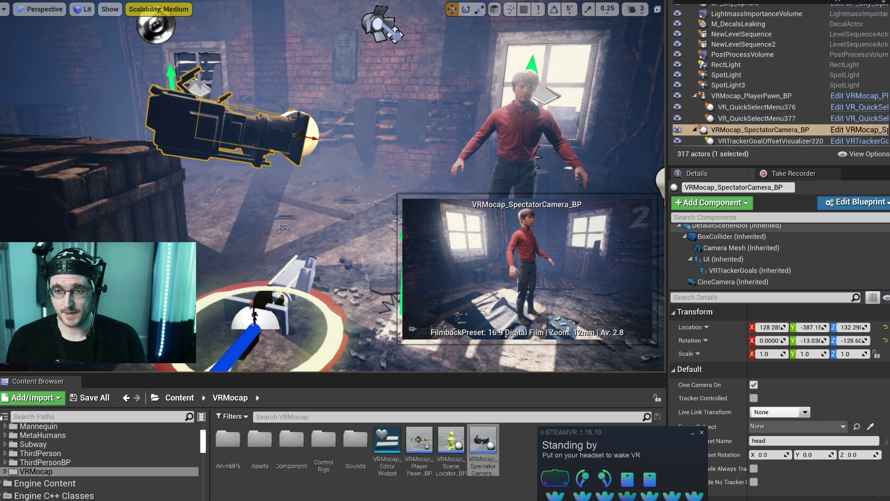
pyautogui.scroll(-2, 779, 399)
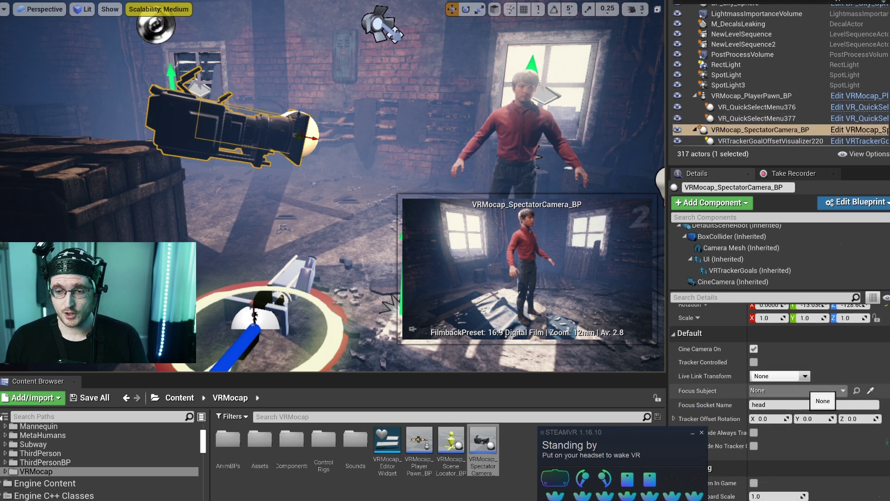
pyautogui.click(816, 390)
pyautogui.write('jimb')
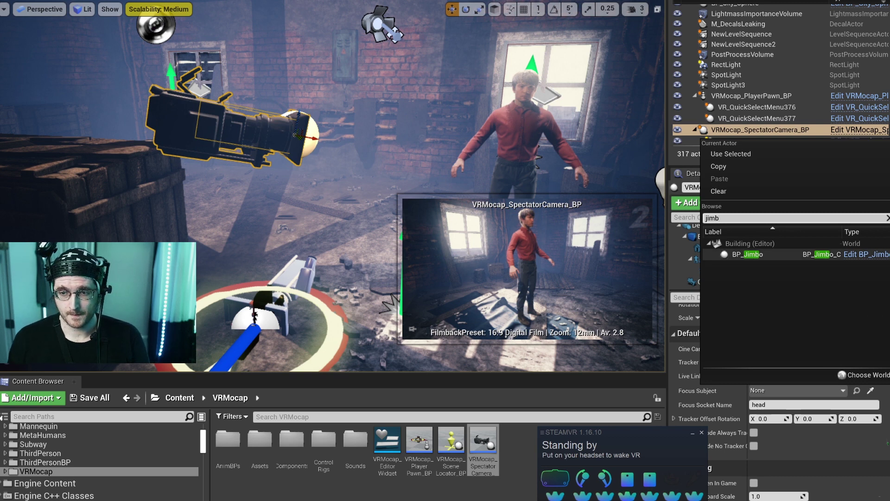
pyautogui.click(748, 254)
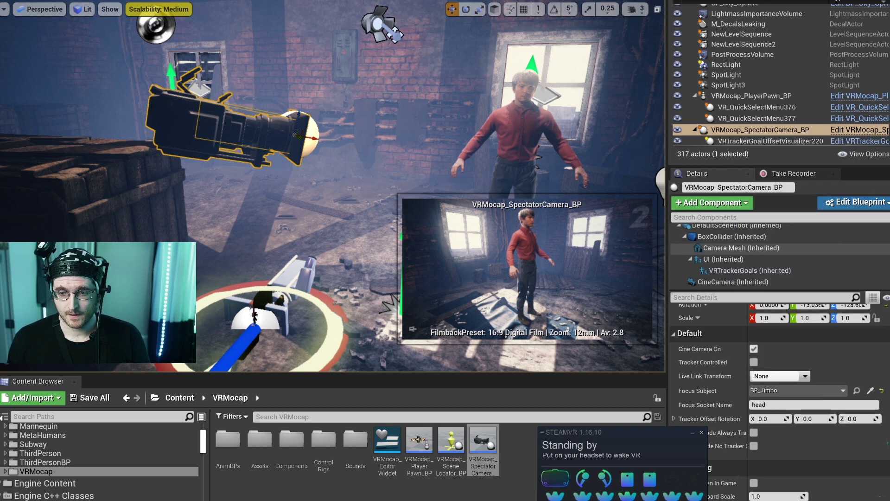
pyautogui.scroll(-1, 742, 391)
pyautogui.moveTo(658, 433); pyautogui.dragTo(624, 436)
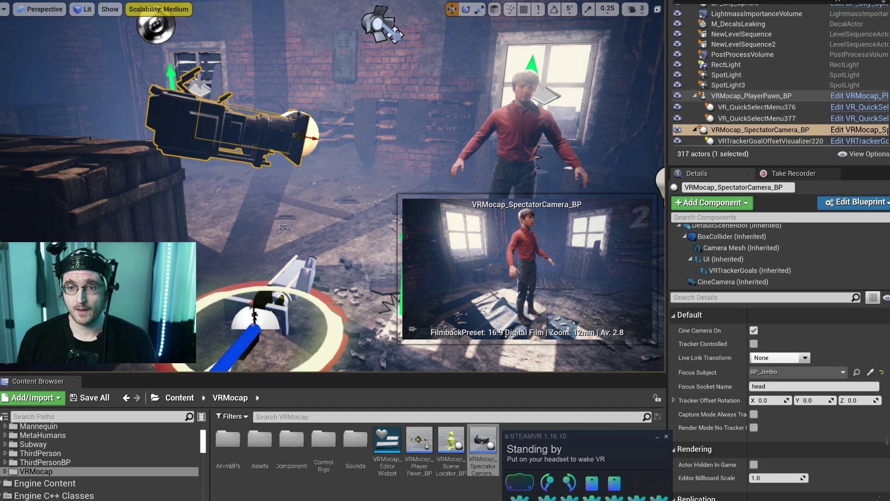
# - Add a Mocap Actor SFXGenerator Component to BP_Jimbo under its default name
pyautogui.click(521, 135)
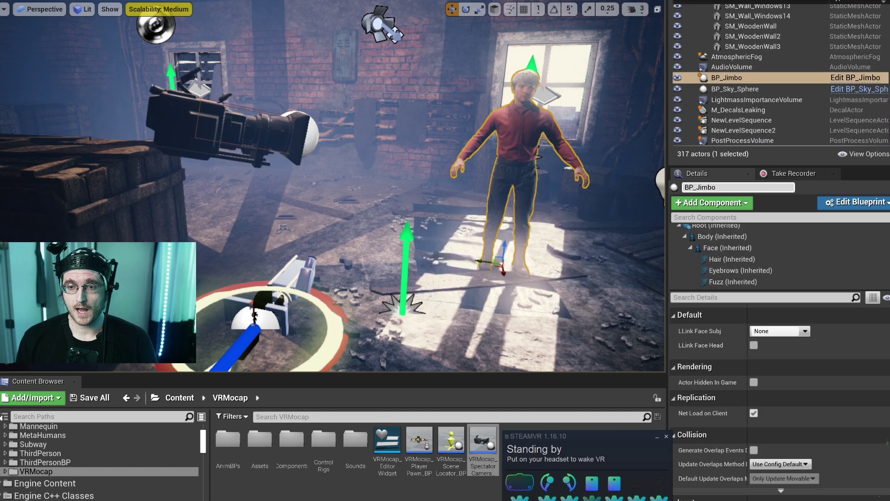
pyautogui.click(720, 203)
pyautogui.write('sf')
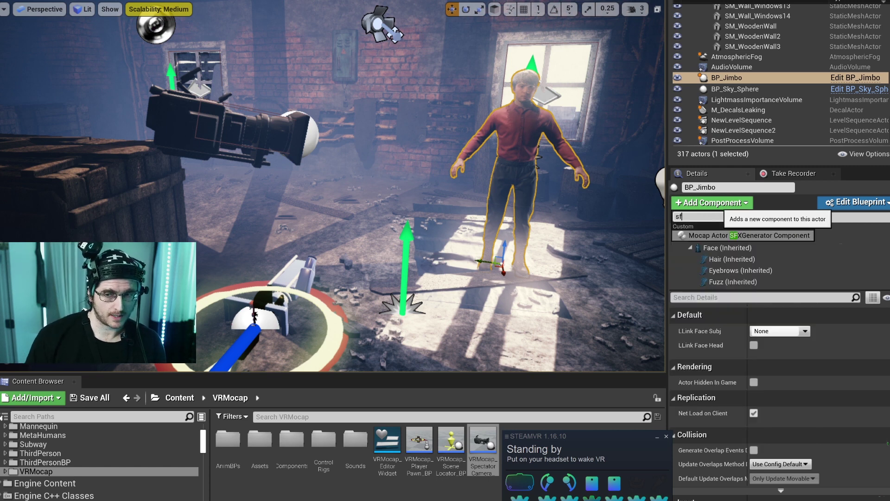
pyautogui.write('x')
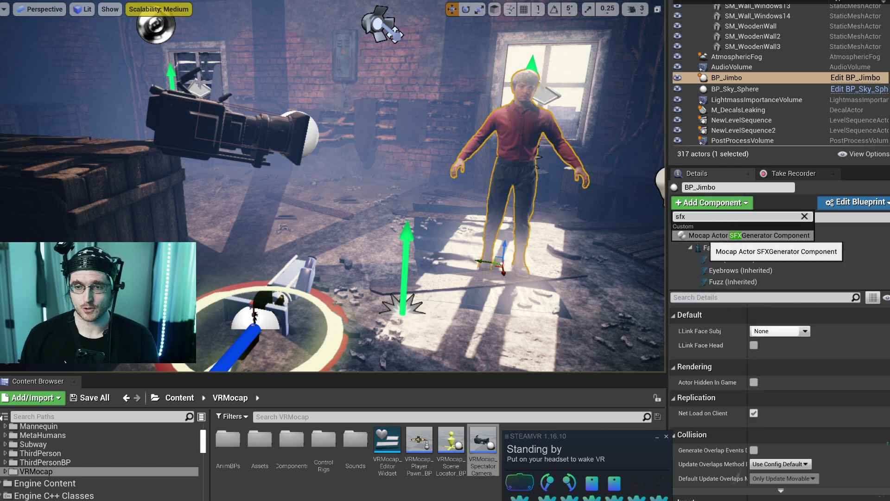
pyautogui.press('Return')
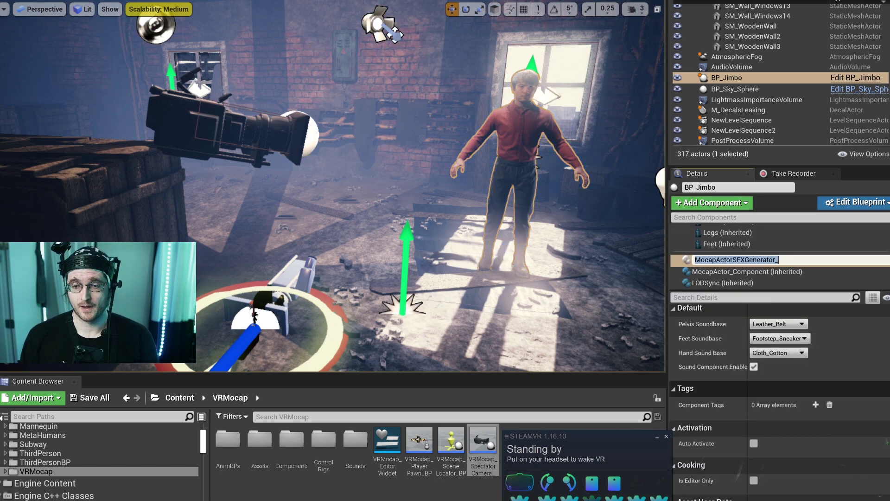
pyautogui.press('Return')
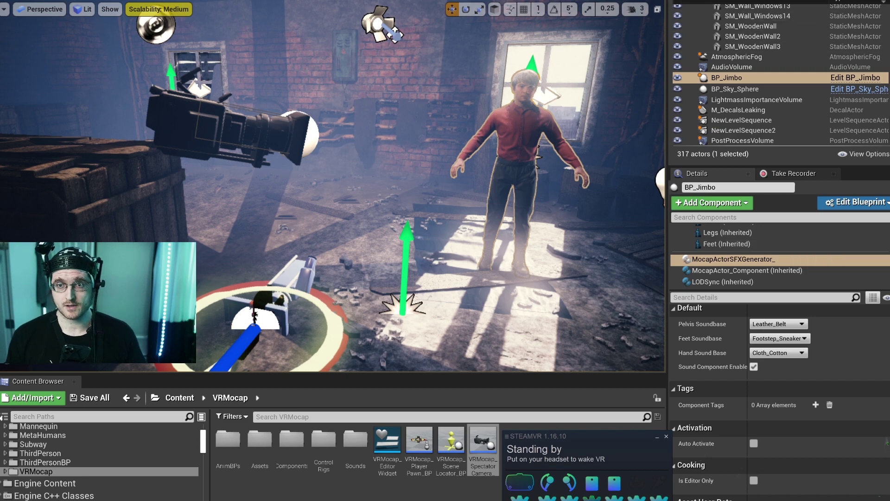
# - Play the level in the selected viewport with the sound effects component on BP_Jimbo
pyautogui.click(661, 0)
pyautogui.moveTo(691, 54)
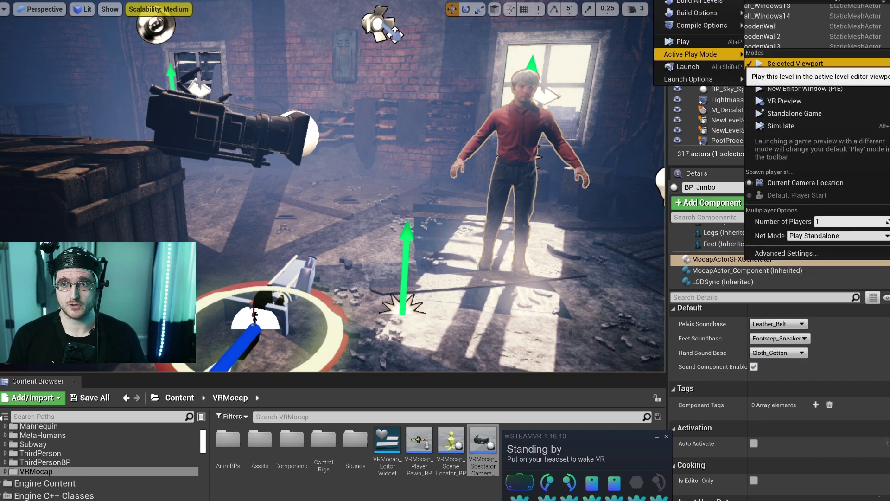
pyautogui.click(761, 61)
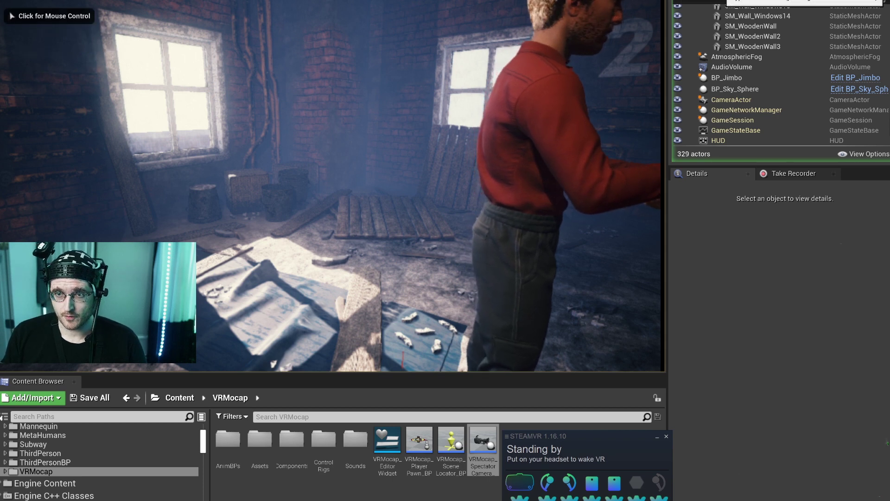
# - Add BP_Jimbo from the running level as a Take Recorder source and turn off its Reduce Keys option
pyautogui.write('jimb')
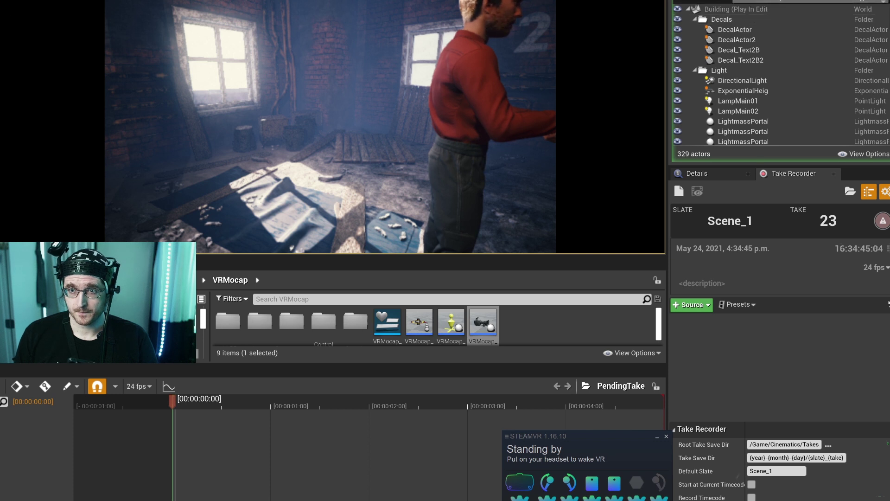
pyautogui.write('jimb')
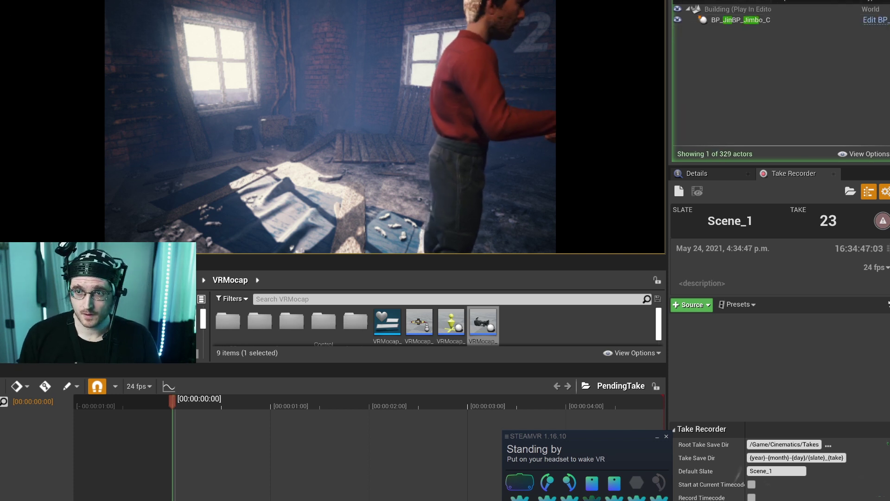
pyautogui.moveTo(741, 19); pyautogui.dragTo(777, 334)
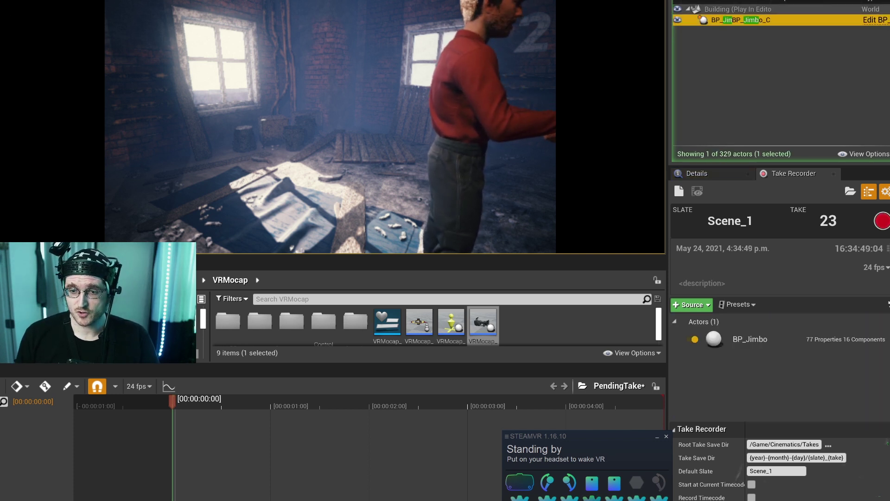
pyautogui.click(776, 339)
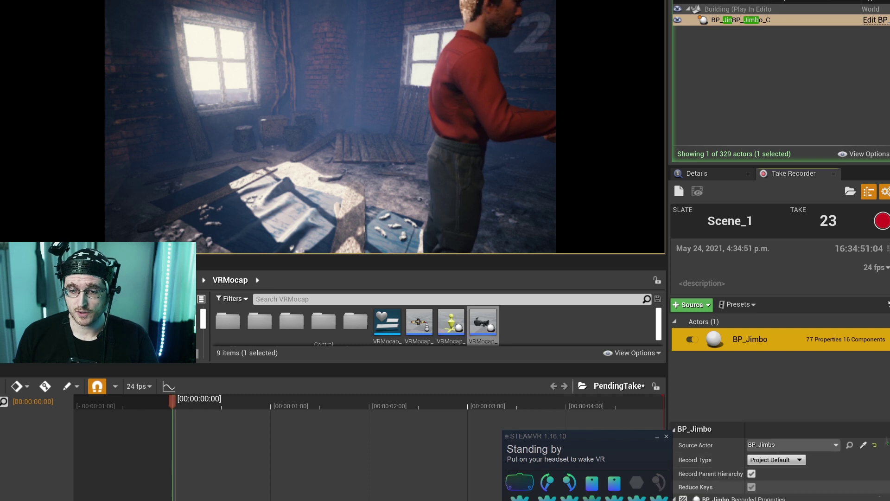
pyautogui.click(752, 487)
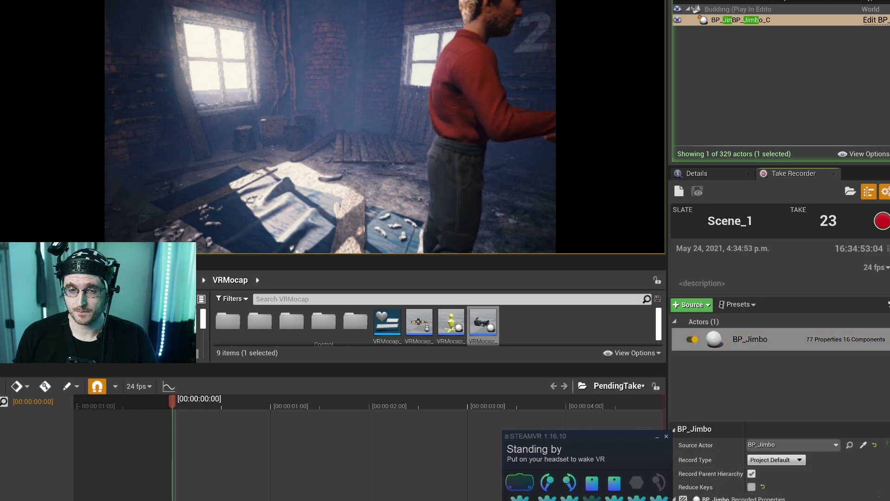
# - Stop the running play session
pyautogui.press('Escape')
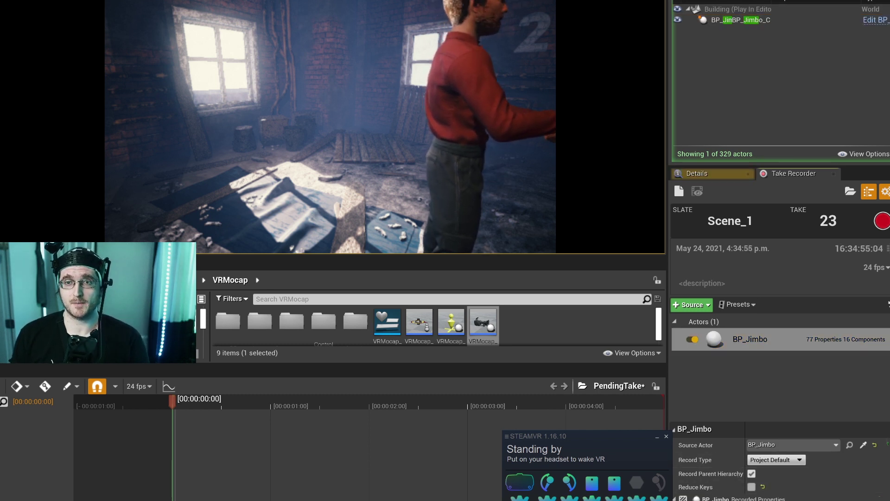
pyautogui.click(661, 1)
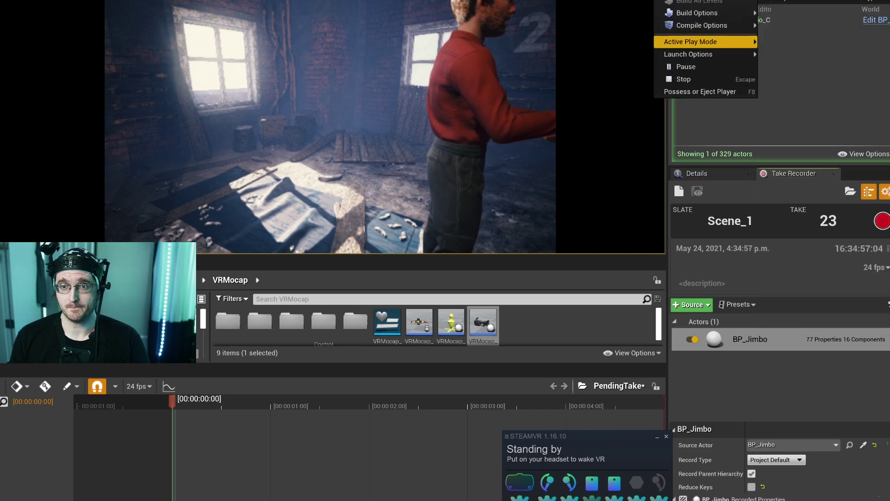
pyautogui.click(686, 79)
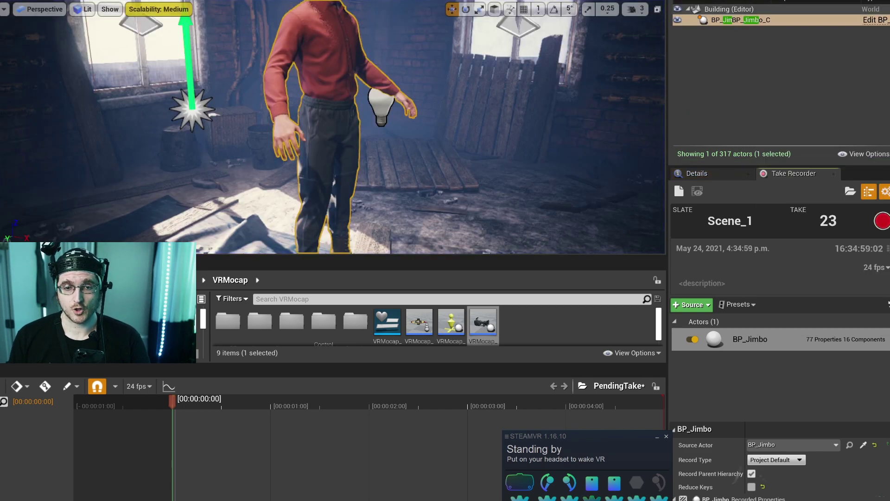
# - Place VRMocap_SceneLocator_BP on the floor beside BP_Jimbo at about X 5.6, Y -590.8, Z 1.5, and show its details
pyautogui.moveTo(451, 322); pyautogui.dragTo(392, 228)
pyautogui.moveTo(392, 228); pyautogui.dragTo(295, 237, button='right')
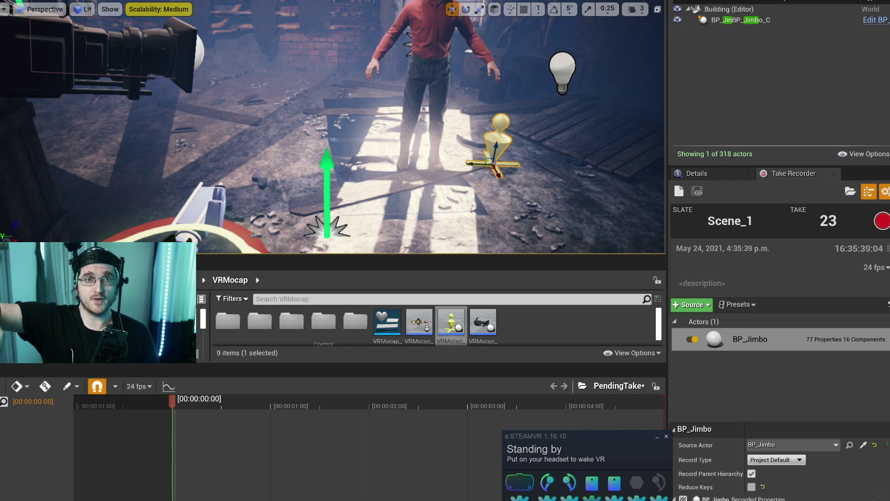
pyautogui.moveTo(482, 166); pyautogui.dragTo(471, 161)
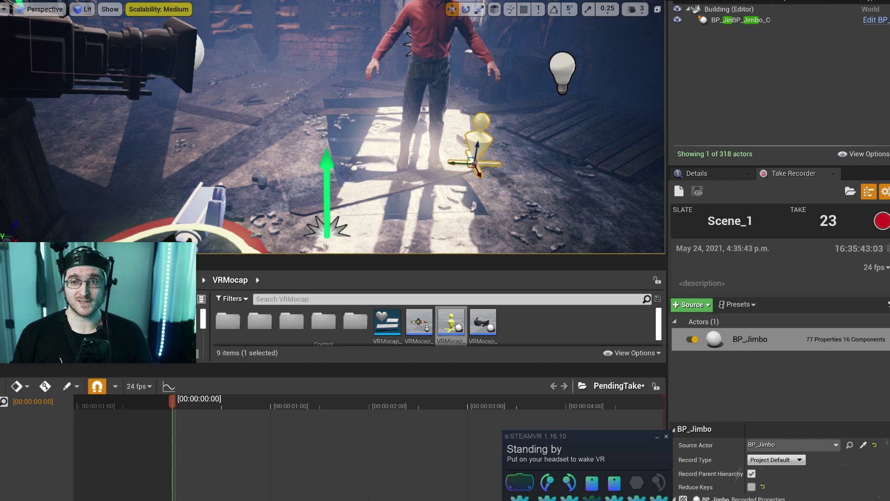
pyautogui.click(697, 173)
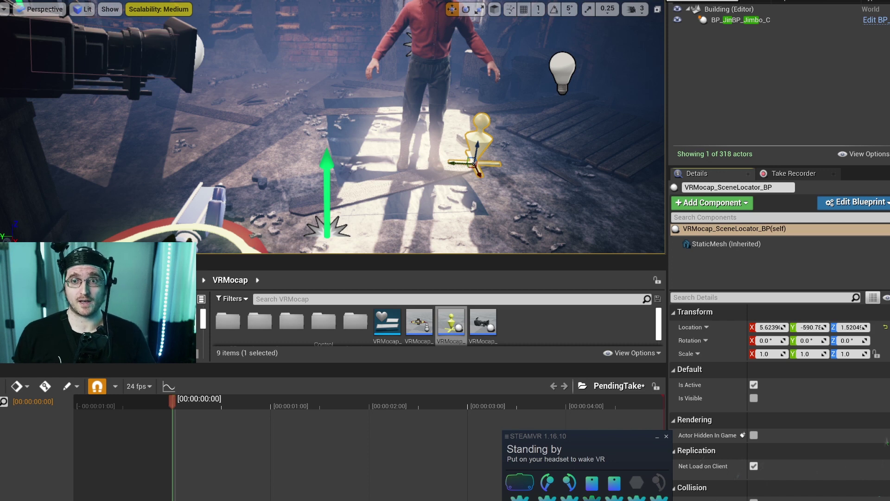
# - Play the level in the selected viewport with the scene locator in place
pyautogui.click(660, 1)
pyautogui.moveTo(692, 55)
pyautogui.click(794, 64)
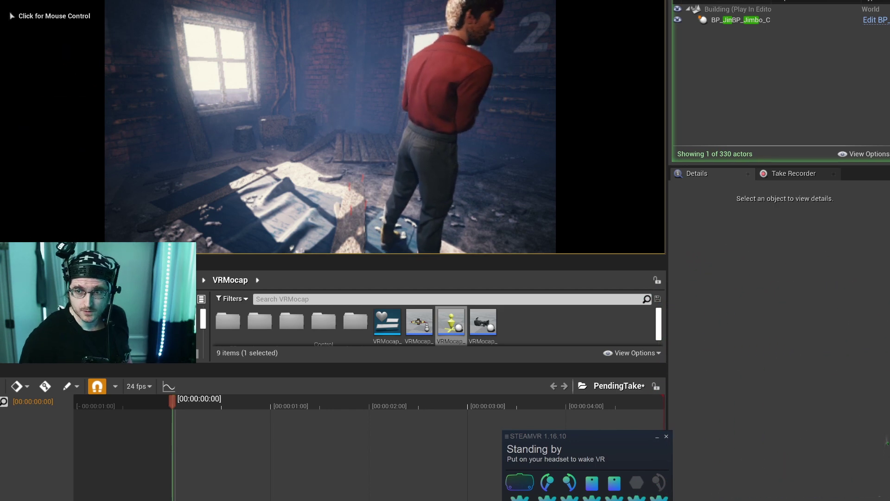
# - Record BP_Jimbo for about 19 seconds as take 23 of Scene_1, and dismiss the save message
pyautogui.click(811, 173)
pyautogui.click(765, 339)
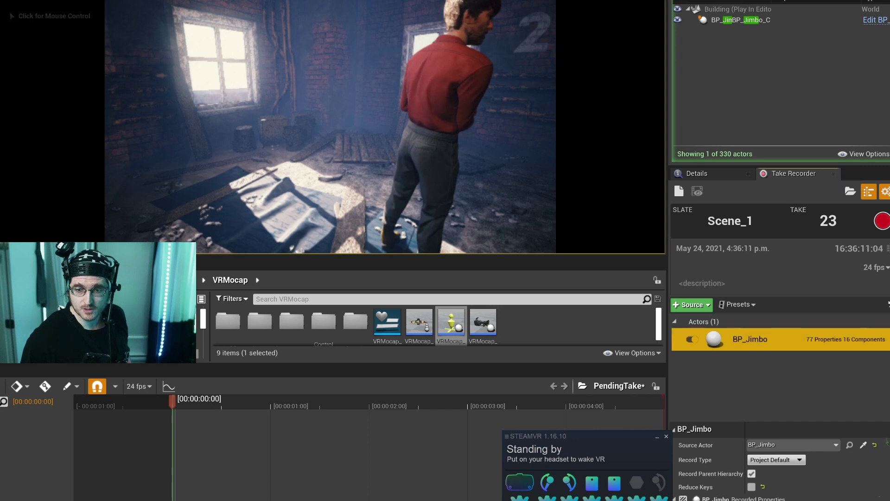
pyautogui.click(883, 221)
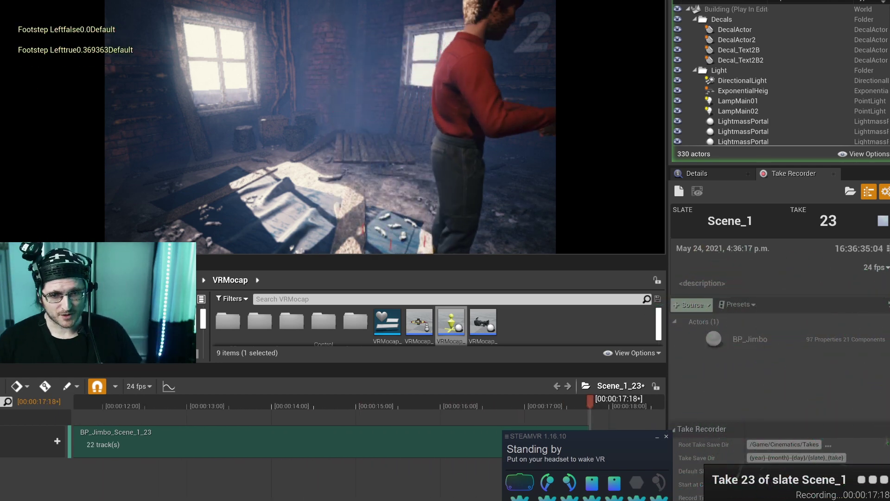
pyautogui.press('Escape')
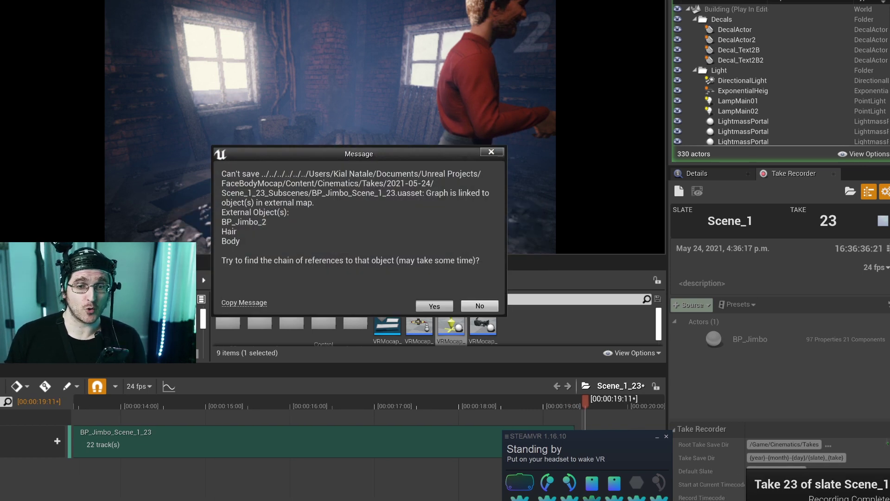
pyautogui.press('Escape')
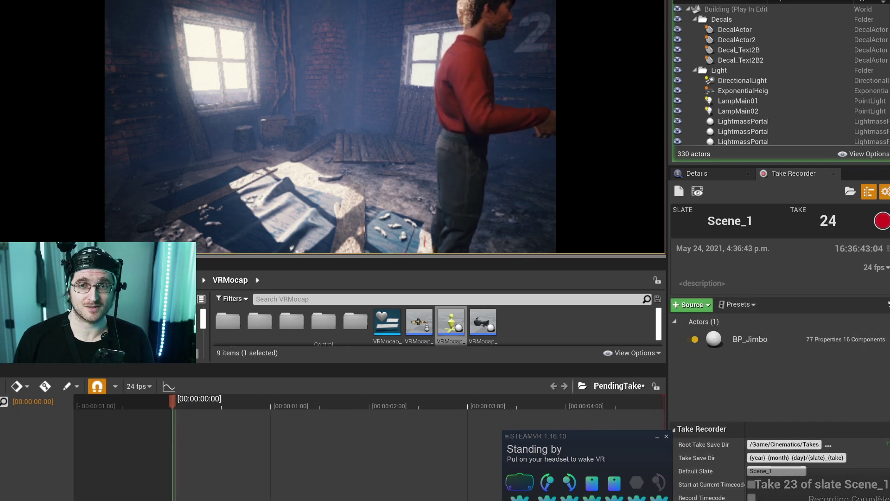
# - Stop the play session and bring BP_Jimbo and the scene locator back into the editor view
pyautogui.click(659, 1)
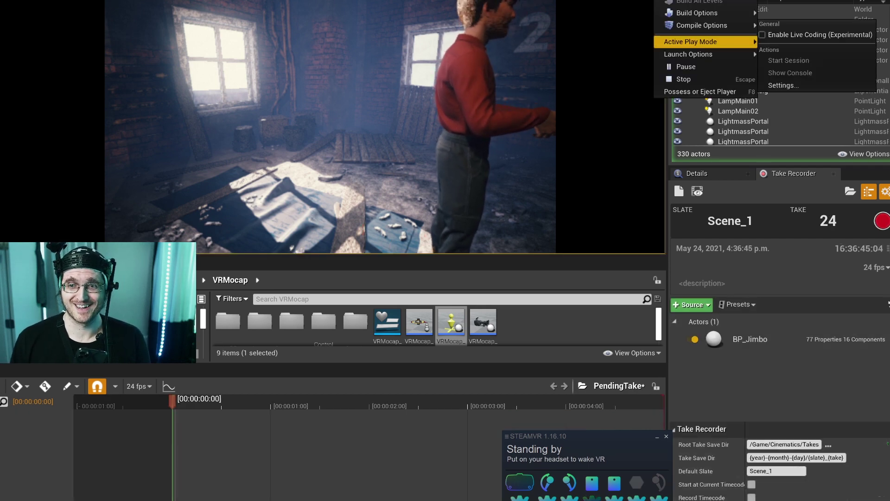
pyautogui.click(687, 80)
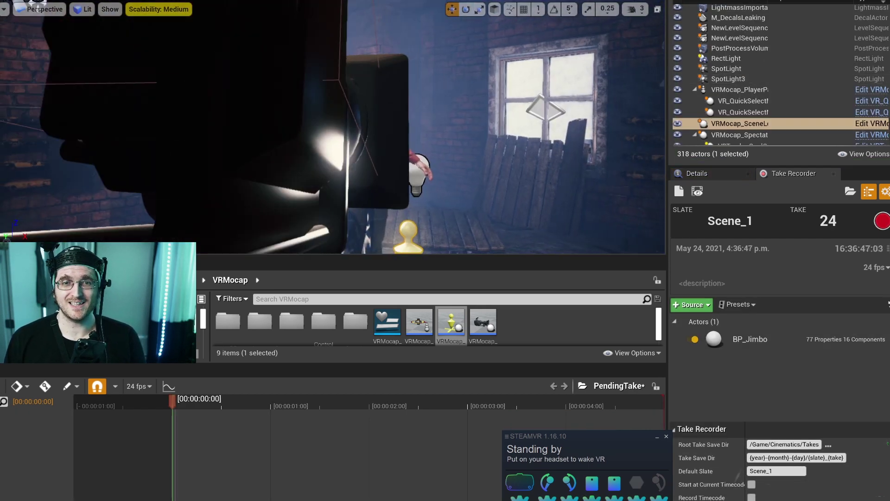
pyautogui.press('d')
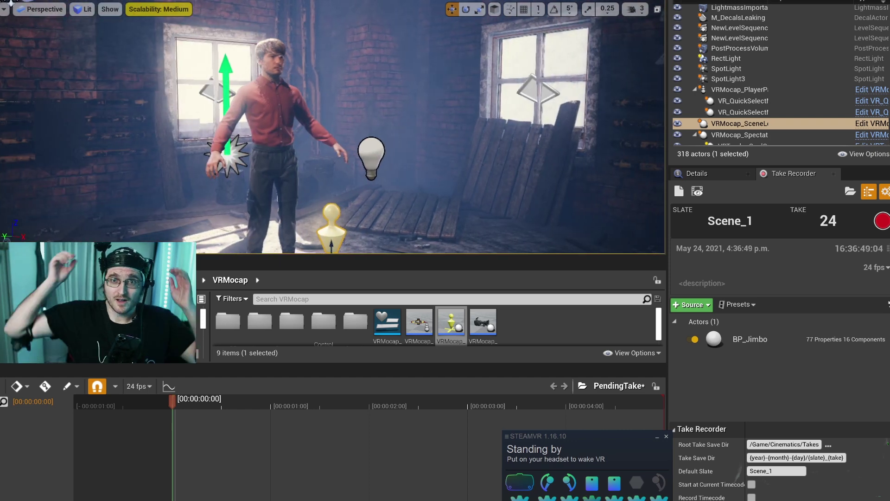